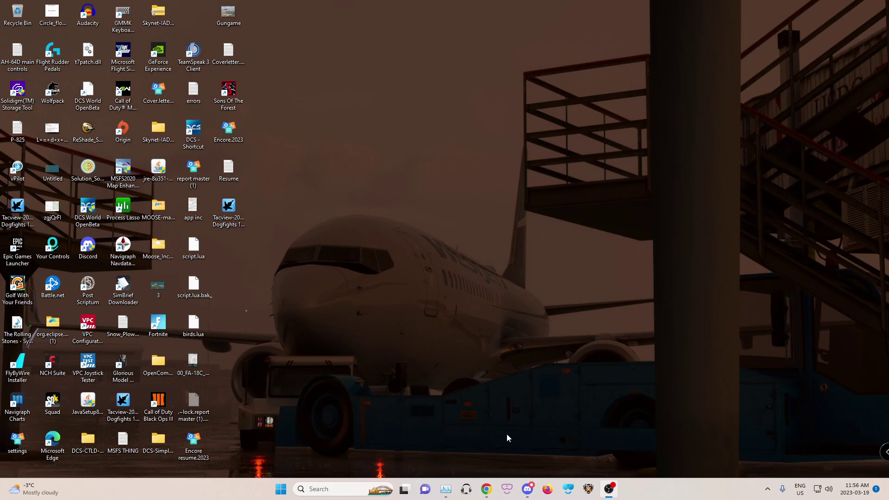
Step: Search for 'fil', then dismiss the results and nudge the DCS - Shortcut desktop icon
{"action": "left_click", "coordinate": [325, 489]}
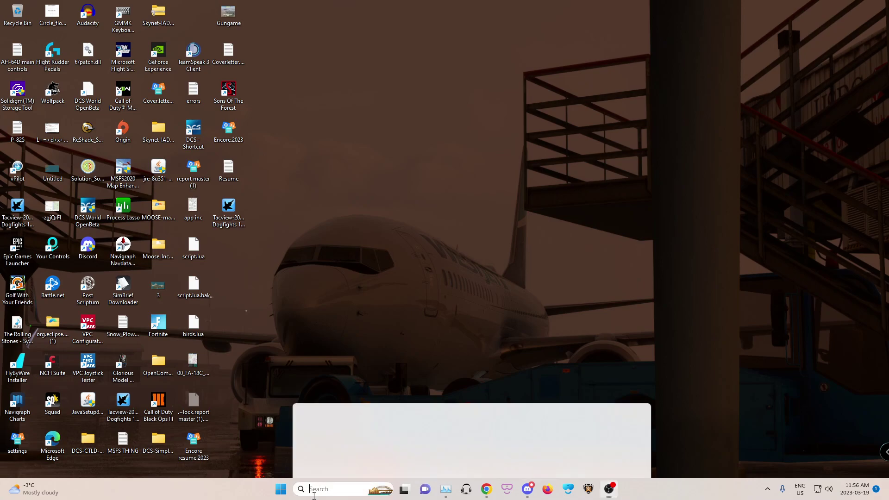
{"action": "type", "text": "fil"}
{"action": "right_click", "coordinate": [372, 205]}
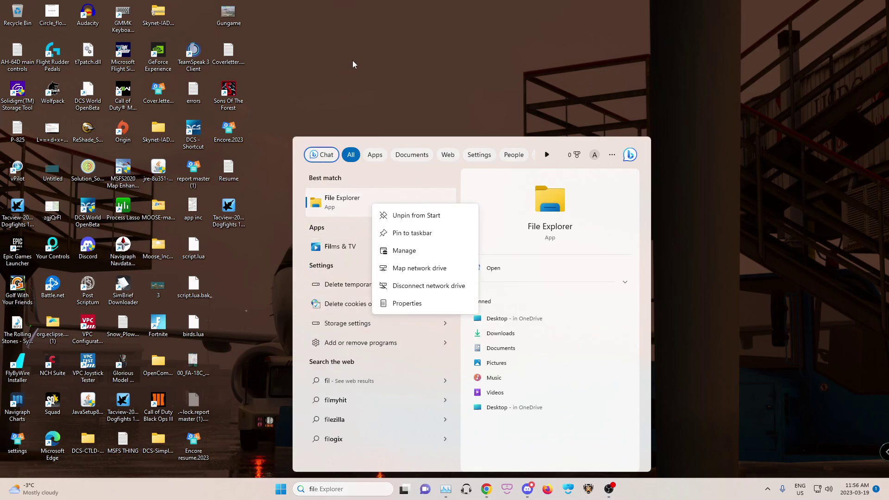
{"action": "left_click", "coordinate": [352, 76]}
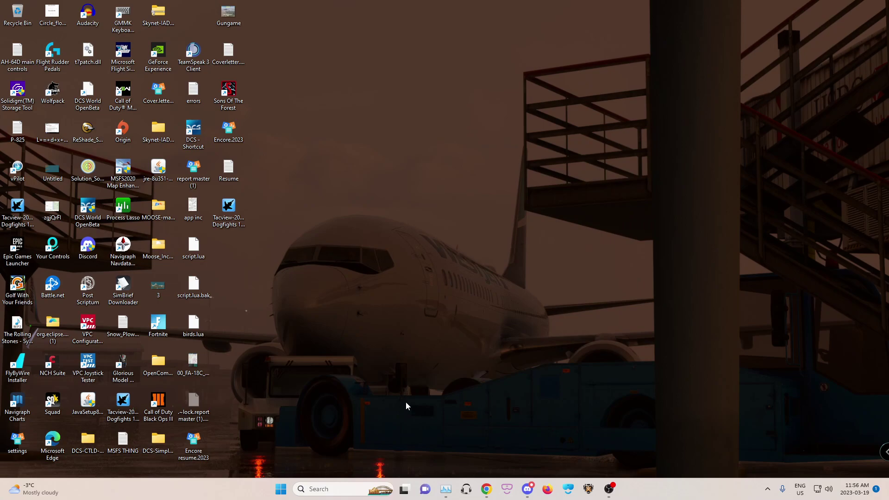
{"action": "mouse_move", "coordinate": [193, 132]}
{"action": "left_mouse_down"}
{"action": "mouse_move", "coordinate": [284, 179]}
{"action": "mouse_move", "coordinate": [334, 174]}
{"action": "mouse_move", "coordinate": [190, 128]}
{"action": "left_mouse_up"}
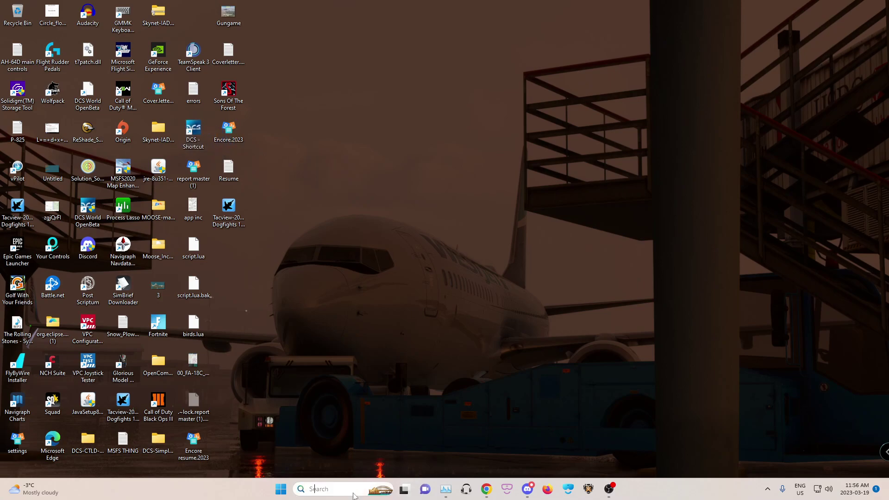
Step: Launch File Explorer from a search for 'fil' and show This PC's drives
{"action": "left_click", "coordinate": [333, 489]}
{"action": "type", "text": "fil"}
{"action": "left_click", "coordinate": [358, 206]}
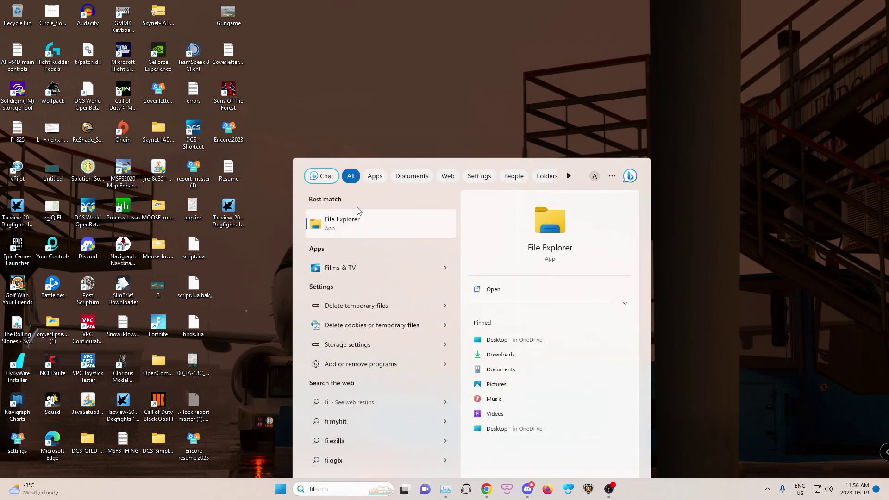
{"action": "scroll", "coordinate": [259, 416], "scroll_direction": "down", "scroll_amount": 2}
{"action": "left_click", "coordinate": [257, 433]}
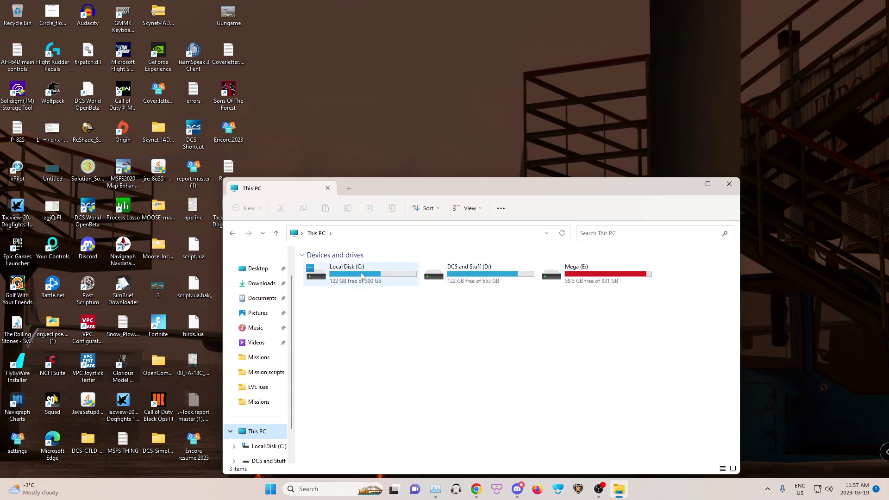
Step: Browse drive D: and C:\Program Files, then return to the drive list
{"action": "double_click", "coordinate": [466, 277]}
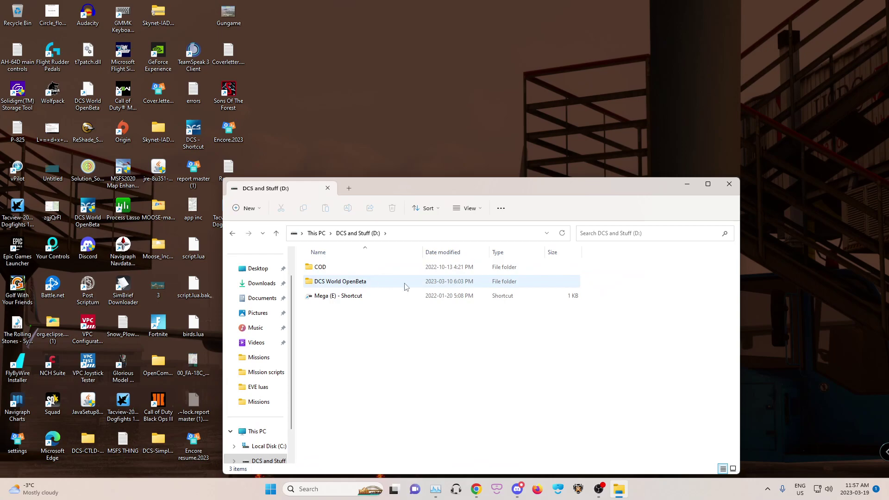
{"action": "left_click", "coordinate": [306, 233]}
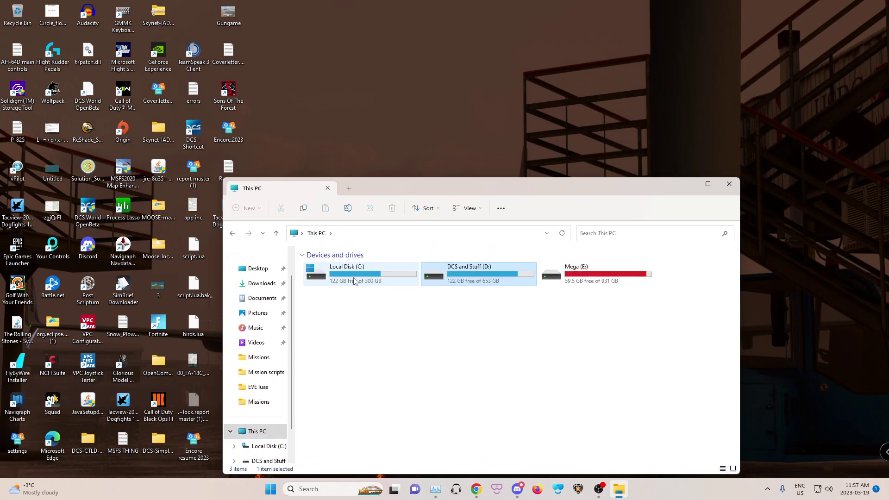
{"action": "double_click", "coordinate": [362, 280]}
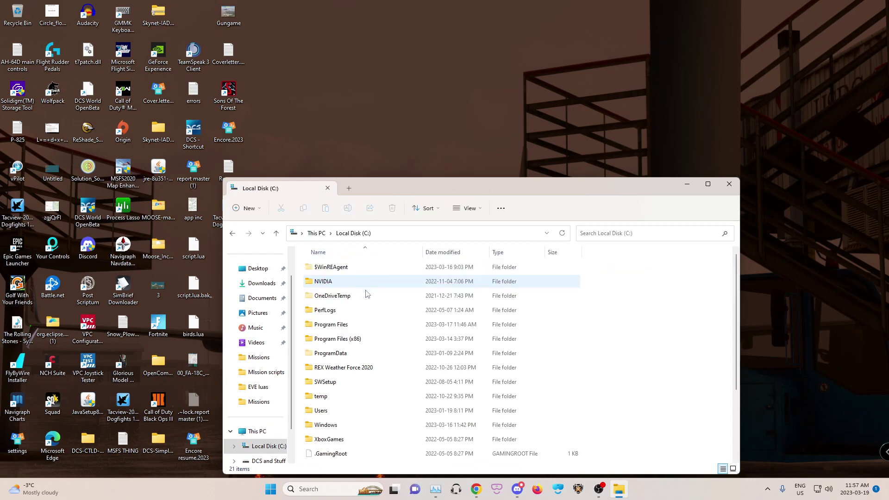
{"action": "double_click", "coordinate": [339, 326]}
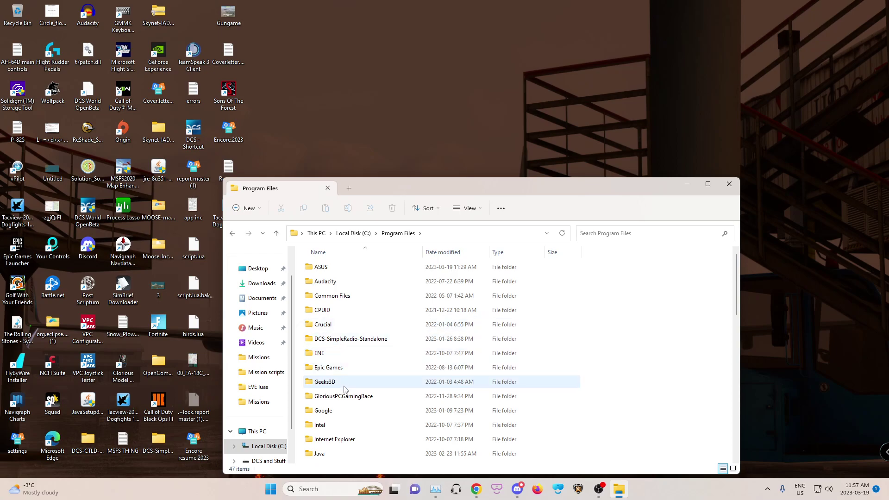
{"action": "left_click", "coordinate": [317, 234]}
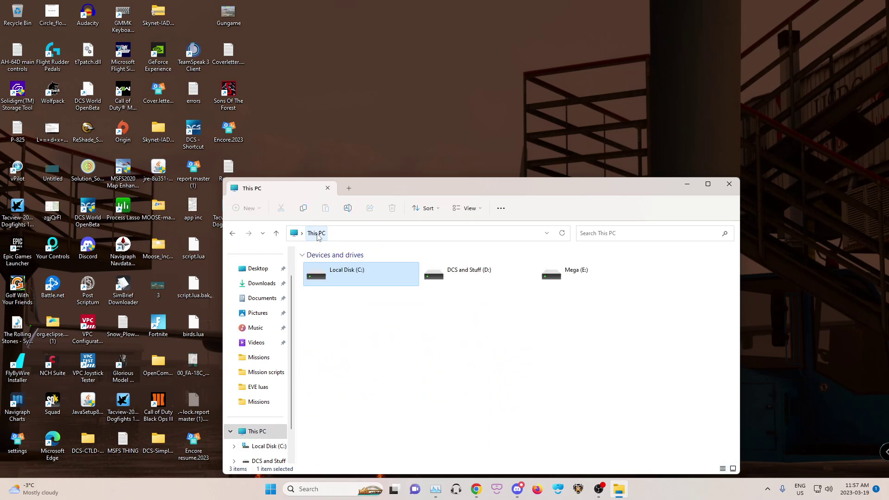
Step: Open the DCS World OpenBeta folder on DCS and Stuff (D:) and raise the window
{"action": "double_click", "coordinate": [482, 283]}
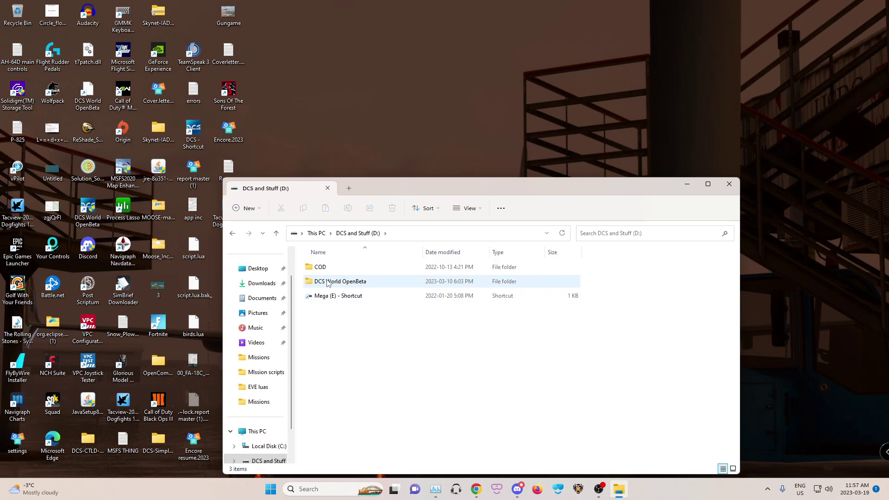
{"action": "double_click", "coordinate": [327, 282]}
{"action": "left_click_drag", "start_coordinate": [395, 188], "coordinate": [395, 119]}
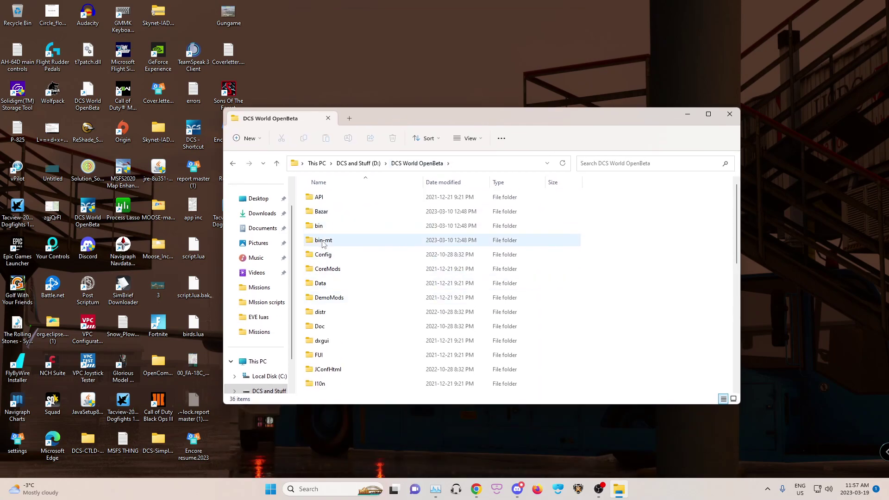
Step: Open the bin folder and delete the old DCS - Shortcut file there
{"action": "double_click", "coordinate": [331, 230]}
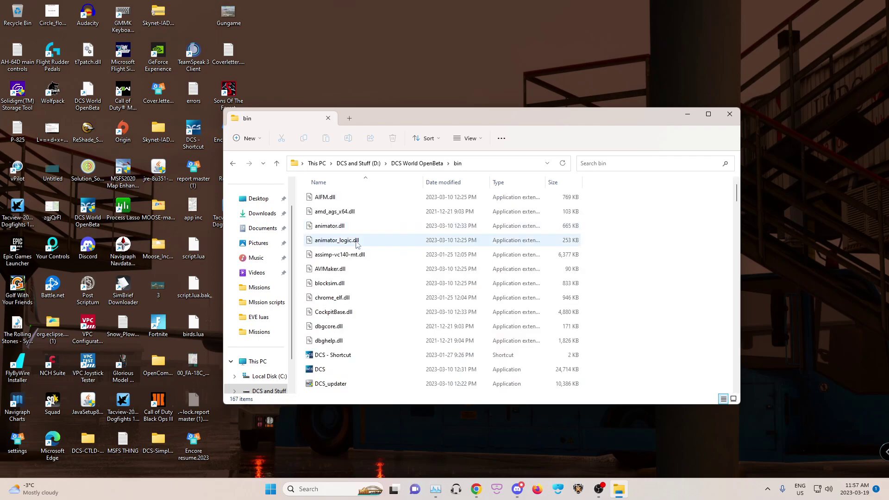
{"action": "scroll", "coordinate": [377, 299], "scroll_direction": "down", "scroll_amount": 4}
{"action": "scroll", "coordinate": [377, 304], "scroll_direction": "up", "scroll_amount": 2}
{"action": "left_click", "coordinate": [366, 267]}
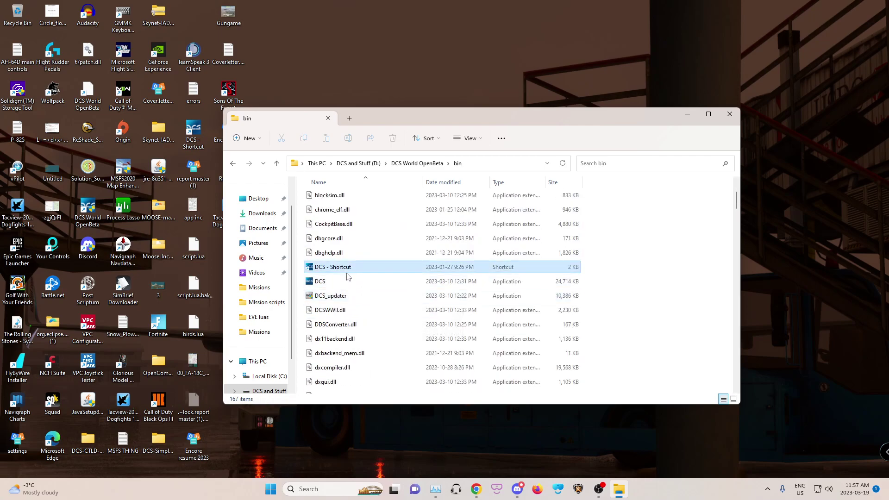
{"action": "key", "text": "Delete"}
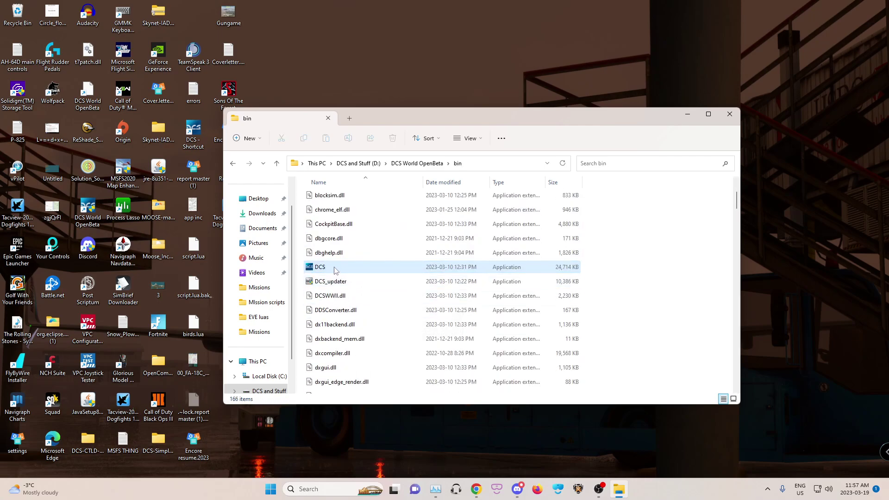
Step: Inspect the full context menus for the bin folder and the DCS application without choosing anything
{"action": "mouse_move", "coordinate": [336, 271]}
{"action": "right_click", "coordinate": [336, 270]}
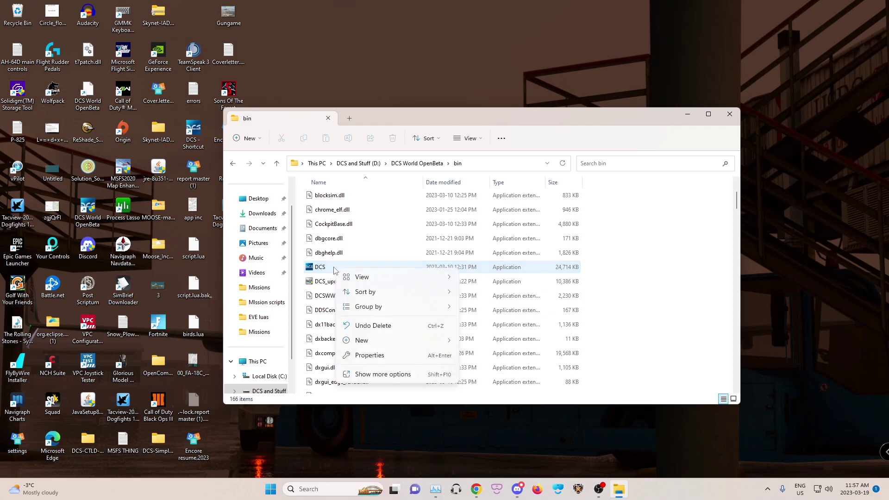
{"action": "left_click", "coordinate": [388, 373]}
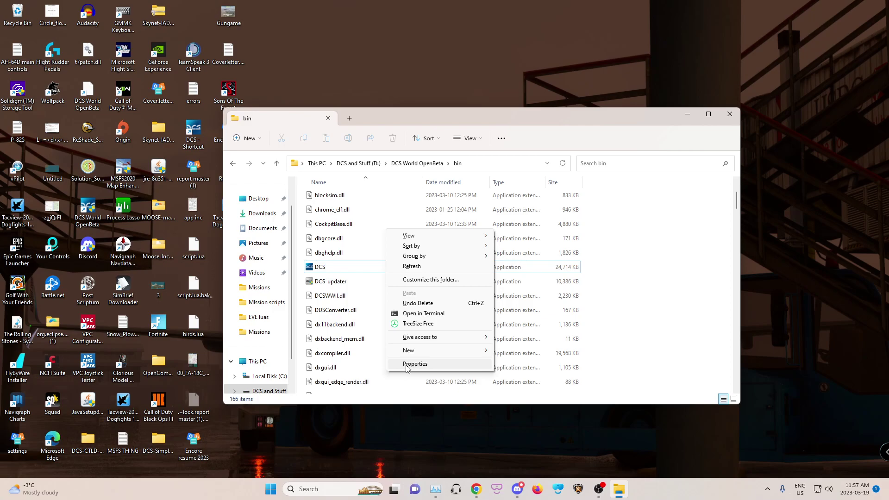
{"action": "left_click", "coordinate": [338, 284]}
{"action": "left_click", "coordinate": [321, 269]}
{"action": "right_click", "coordinate": [320, 273]}
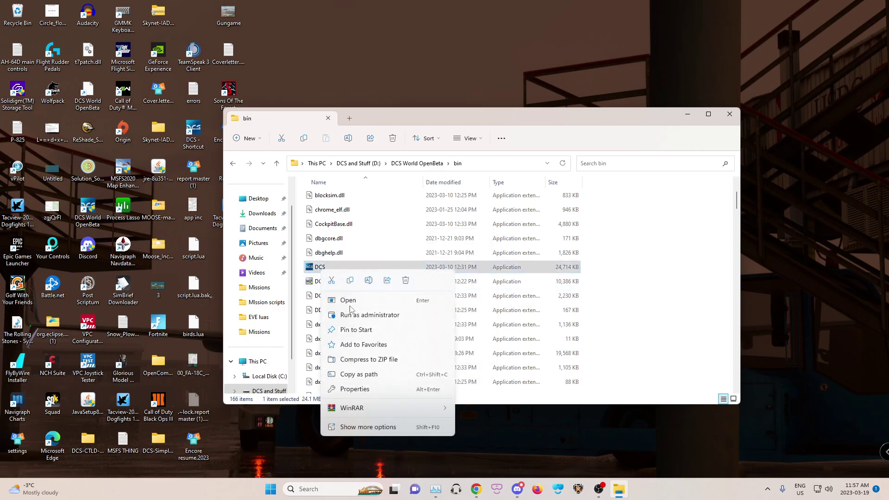
{"action": "left_click", "coordinate": [366, 429]}
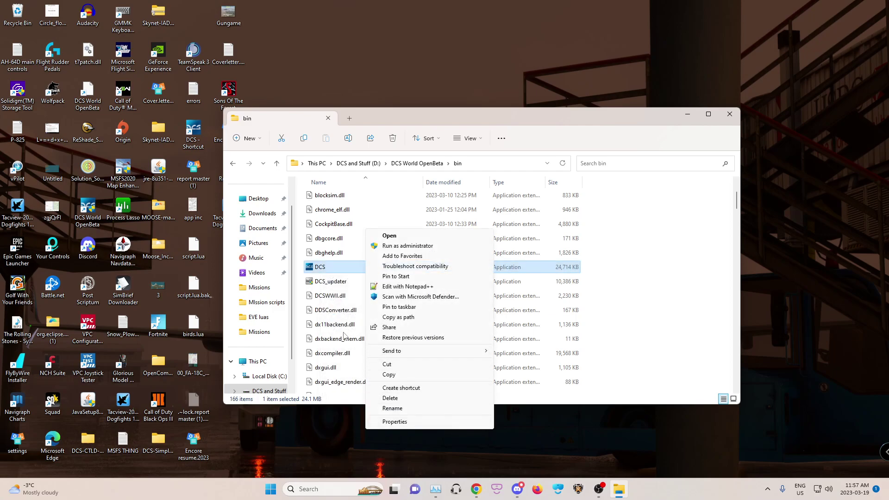
{"action": "left_click", "coordinate": [330, 297]}
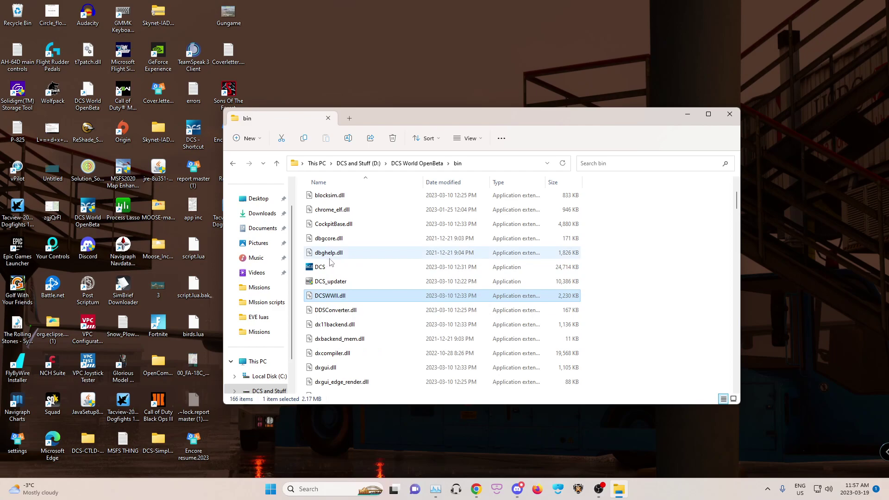
Step: Select the DCS application, move the bin window aside, and select the desktop DCS - Shortcut
{"action": "left_click", "coordinate": [337, 268]}
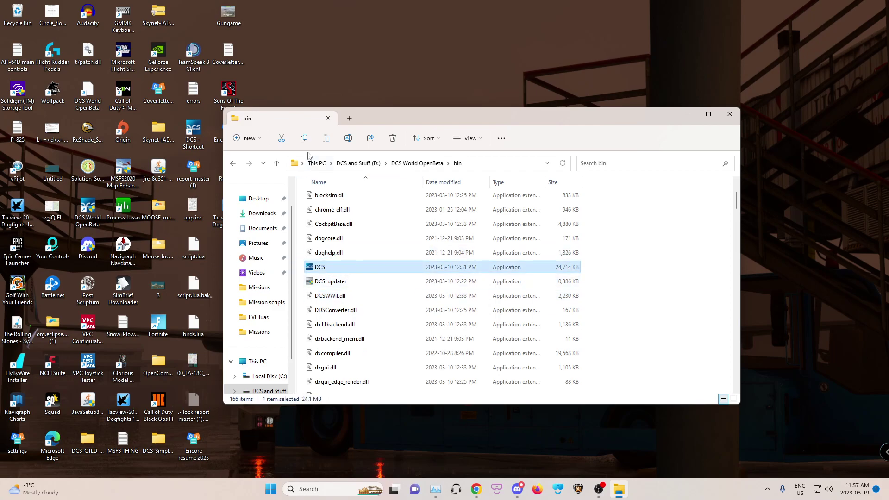
{"action": "left_click_drag", "start_coordinate": [379, 120], "coordinate": [472, 111]}
{"action": "left_click", "coordinate": [194, 134]}
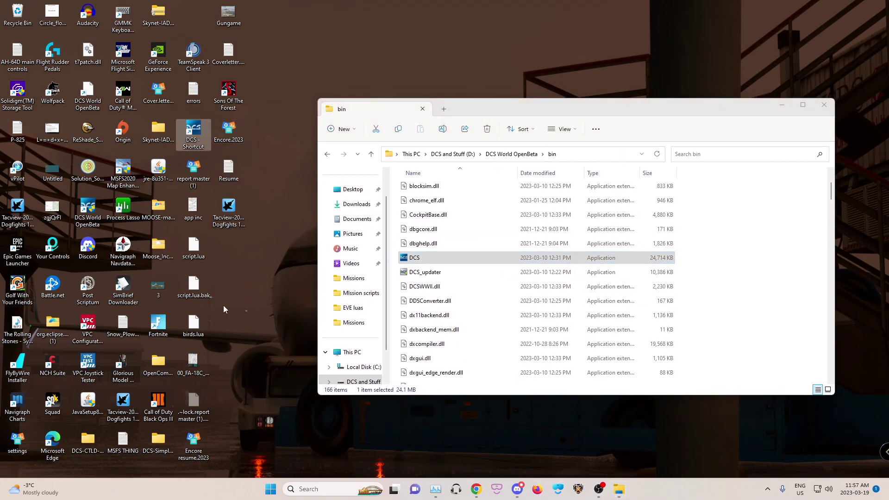
Step: Minimize the bin window and open the DCS - Shortcut Properties dialog
{"action": "left_click", "coordinate": [782, 107]}
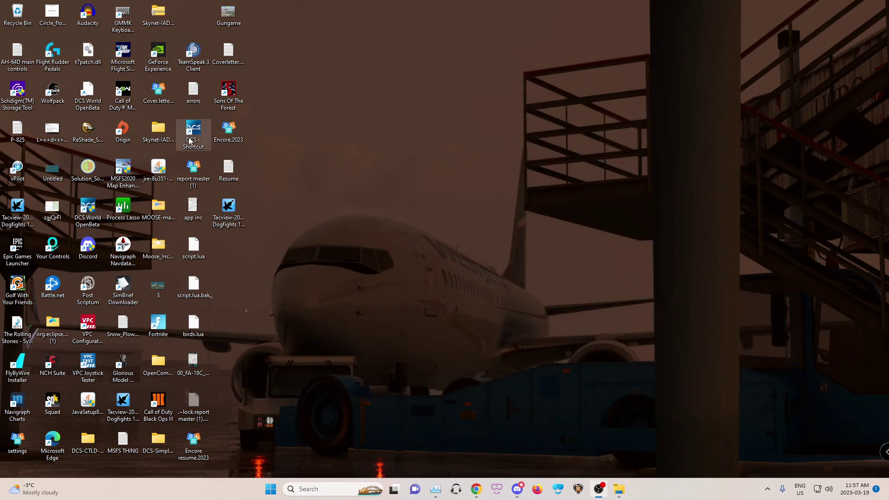
{"action": "right_click", "coordinate": [194, 132]}
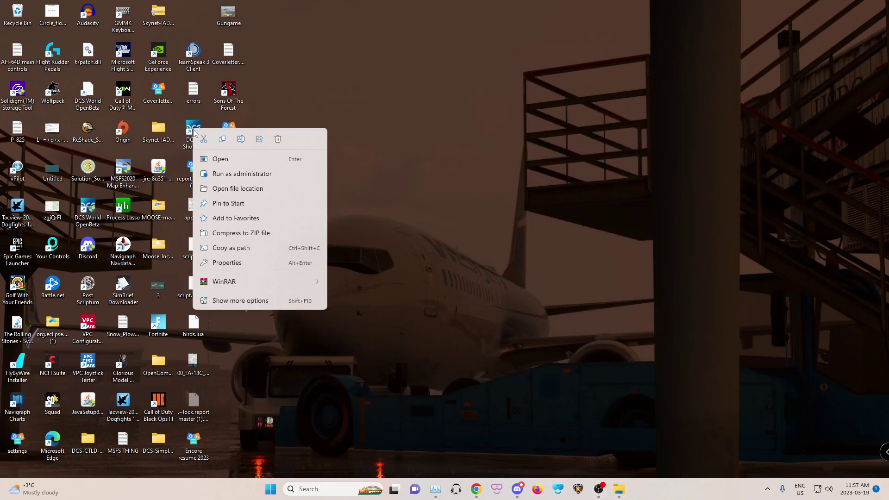
{"action": "left_click", "coordinate": [241, 300]}
{"action": "left_click", "coordinate": [261, 293]}
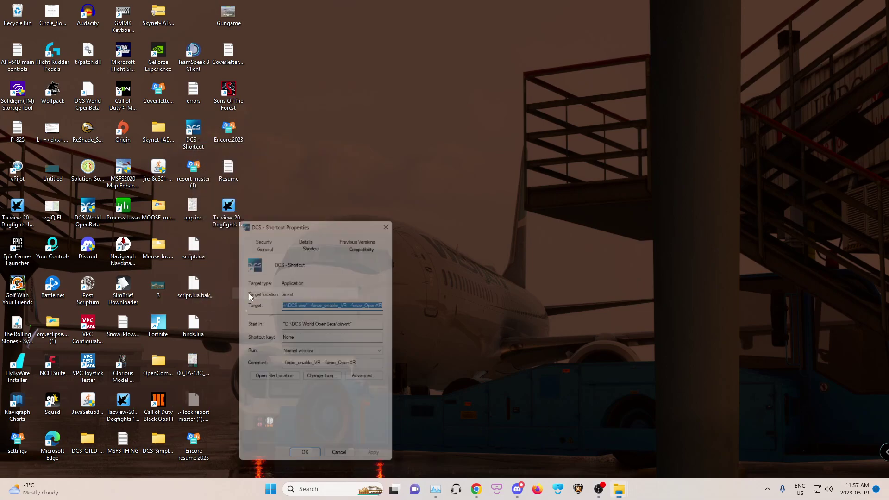
{"action": "left_click_drag", "start_coordinate": [308, 221], "coordinate": [345, 121]}
Step: Inspect the bin-mt\DCS.exe path in the Target field
{"action": "left_click", "coordinate": [361, 201]}
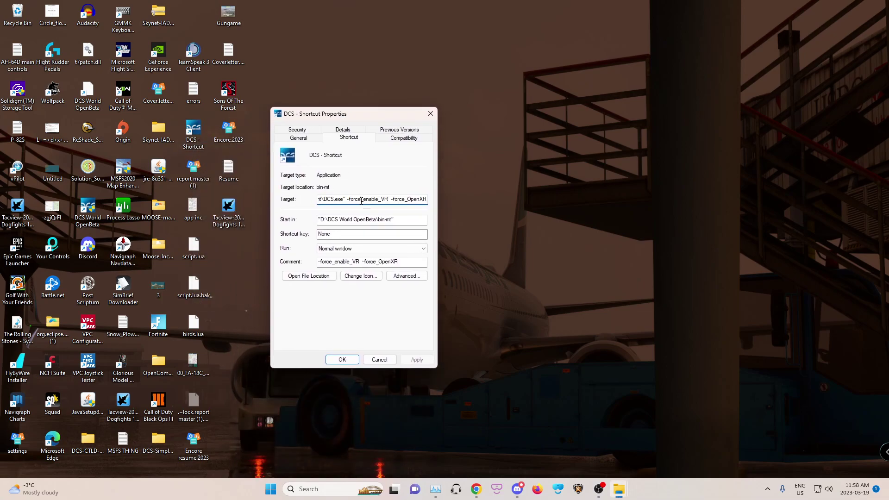
{"action": "left_click_drag", "start_coordinate": [360, 200], "coordinate": [386, 201]}
{"action": "left_click", "coordinate": [339, 200]}
{"action": "left_click", "coordinate": [383, 200]}
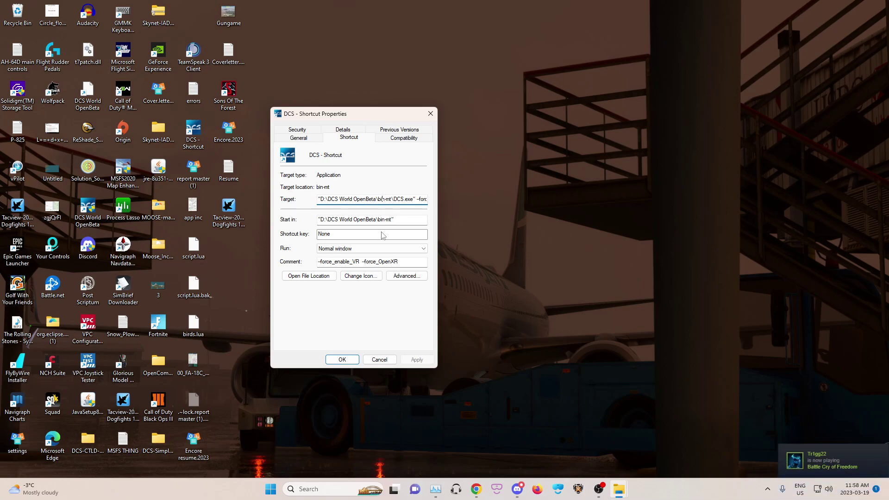
Step: Reset the shortcut key to None
{"action": "left_click", "coordinate": [367, 234]}
{"action": "key", "text": "minus"}
{"action": "key", "text": "BackSpace"}
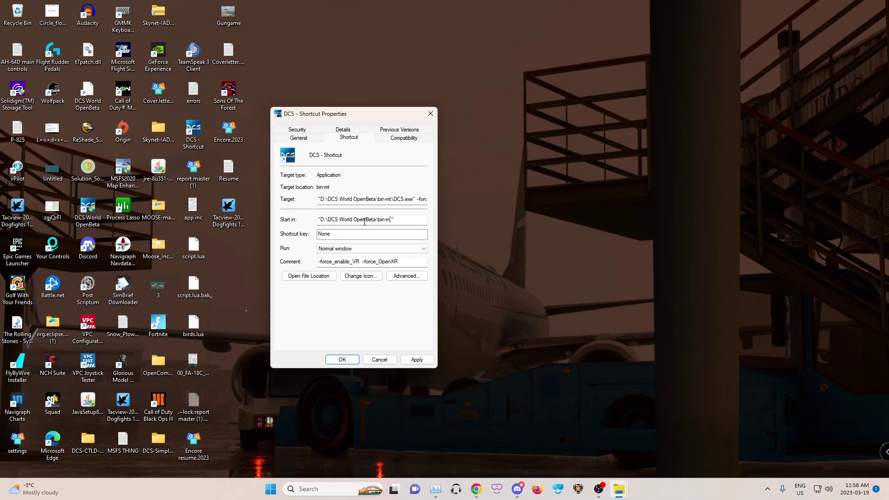
Step: Review the -force_enable_VR -force_OpenXR options after DCS.exe, then select the whole Target
{"action": "left_click", "coordinate": [384, 199]}
{"action": "left_click_drag", "start_coordinate": [398, 198], "coordinate": [432, 199]}
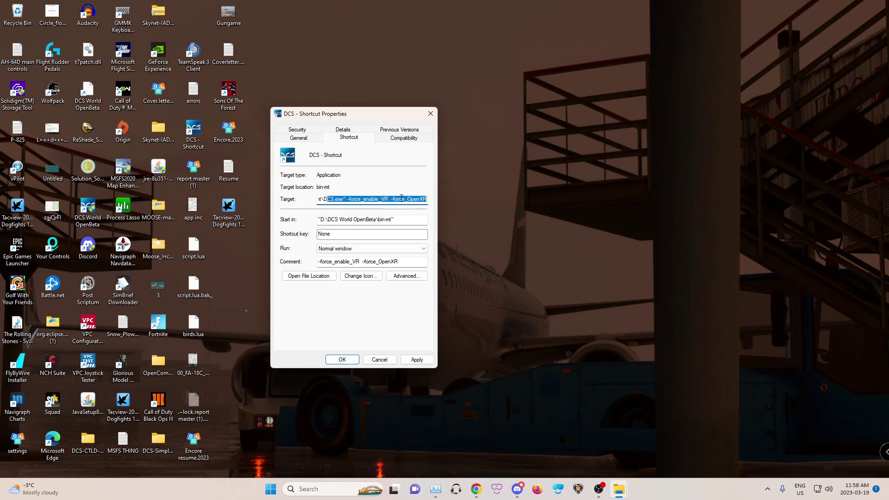
{"action": "left_click", "coordinate": [401, 199]}
{"action": "left_click_drag", "start_coordinate": [345, 199], "coordinate": [424, 198]}
{"action": "left_click", "coordinate": [384, 200]}
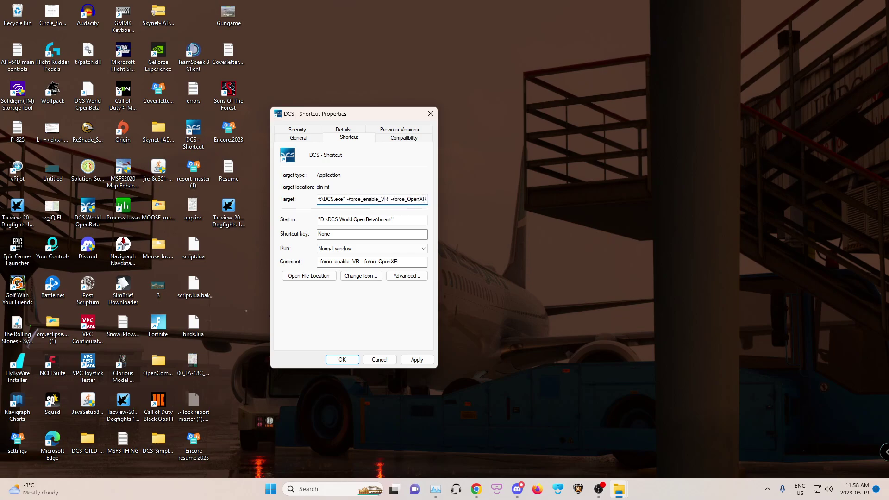
{"action": "left_click_drag", "start_coordinate": [423, 198], "coordinate": [309, 204]}
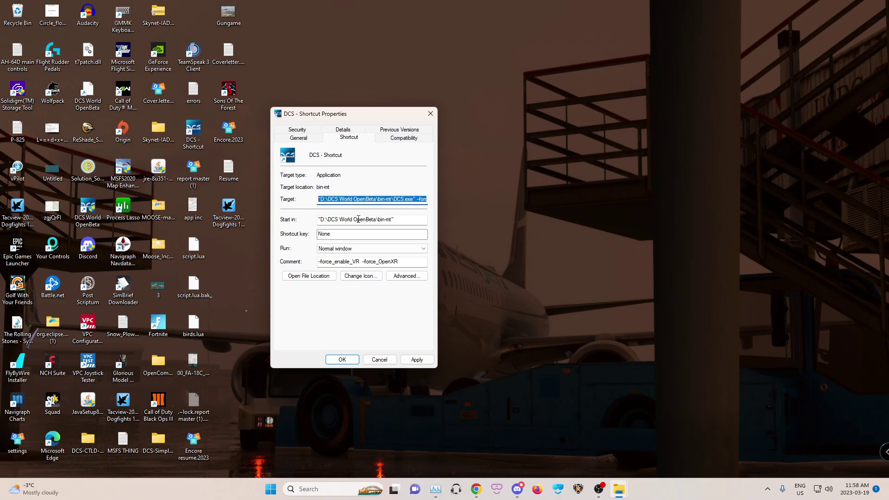
Step: Review the Start in path (bin-mt folder) and the Target path
{"action": "left_click", "coordinate": [339, 219]}
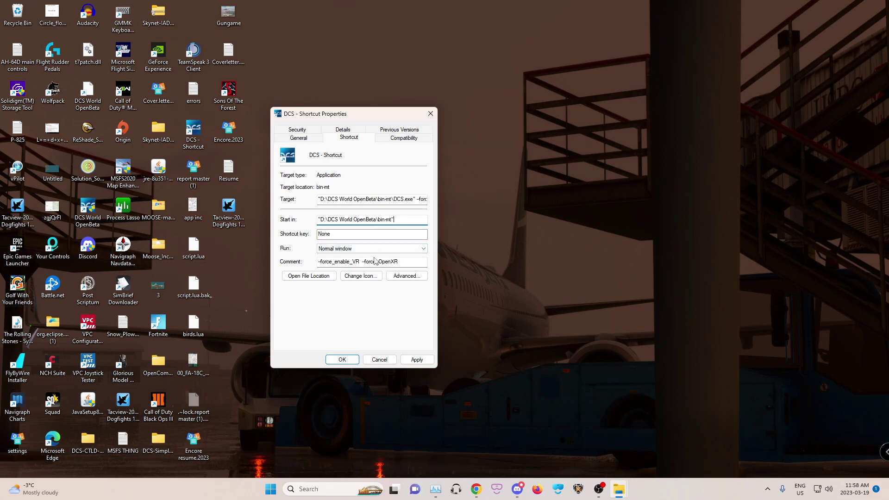
{"action": "left_click_drag", "start_coordinate": [394, 219], "coordinate": [319, 221]}
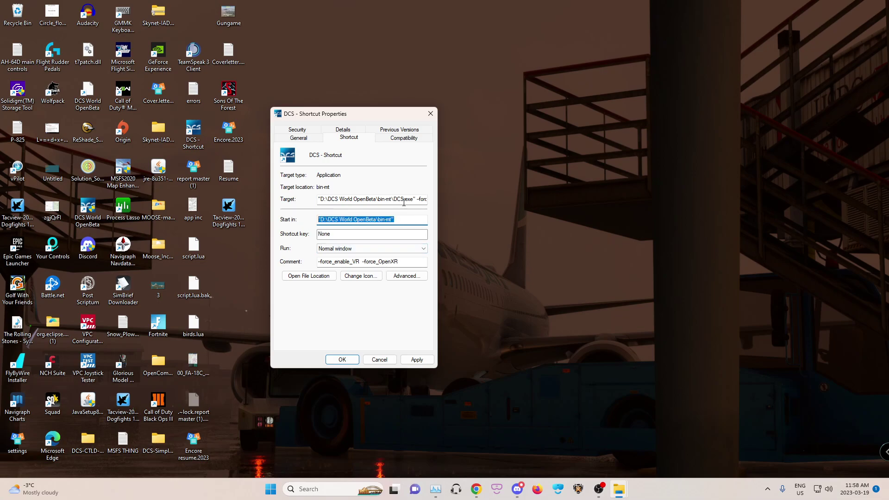
{"action": "left_click_drag", "start_coordinate": [408, 200], "coordinate": [333, 199]}
{"action": "left_click", "coordinate": [403, 190]}
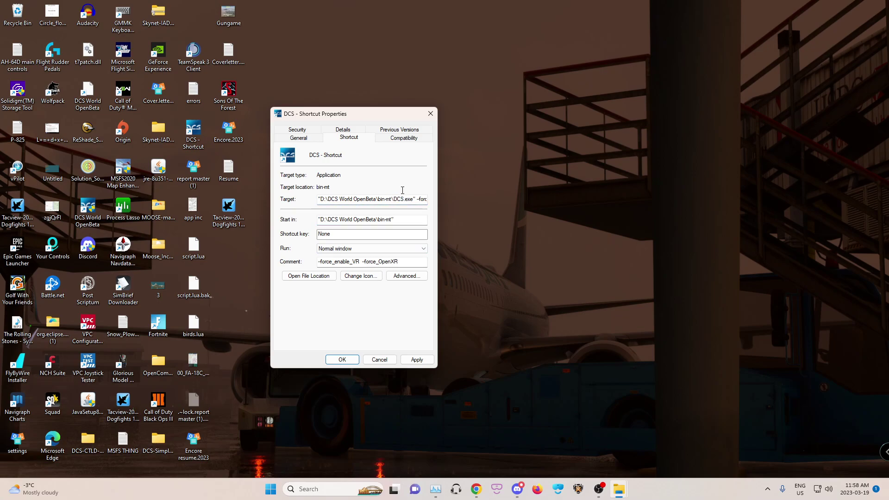
{"action": "left_click", "coordinate": [323, 200]}
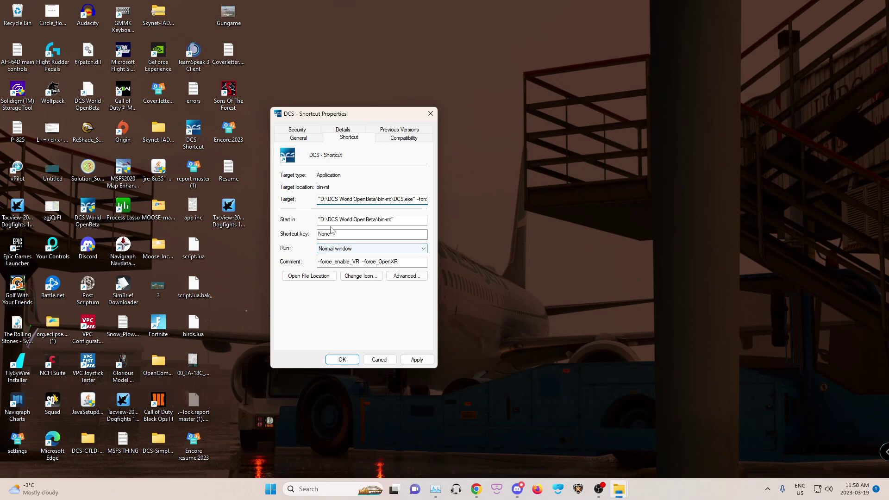
{"action": "left_click", "coordinate": [369, 220]}
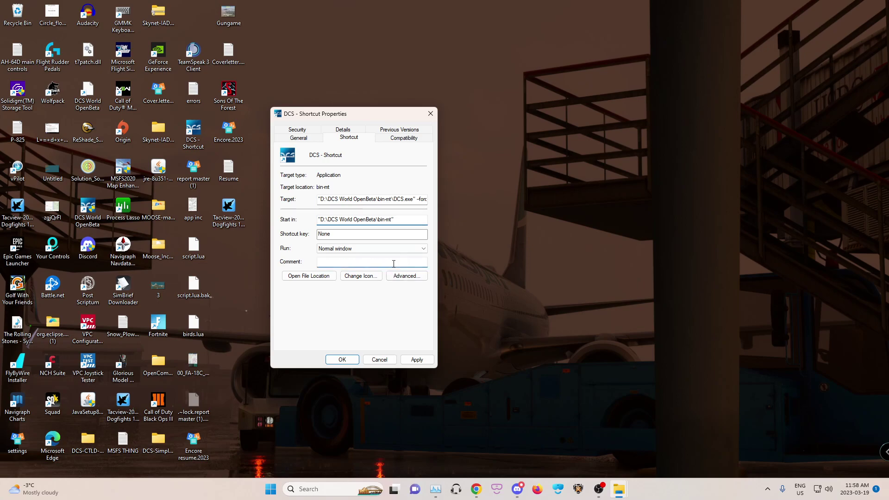
Step: Check the comment reads -force_enable_VR -force_OpenXR, then apply and close the properties
{"action": "left_click_drag", "start_coordinate": [398, 262], "coordinate": [305, 264]}
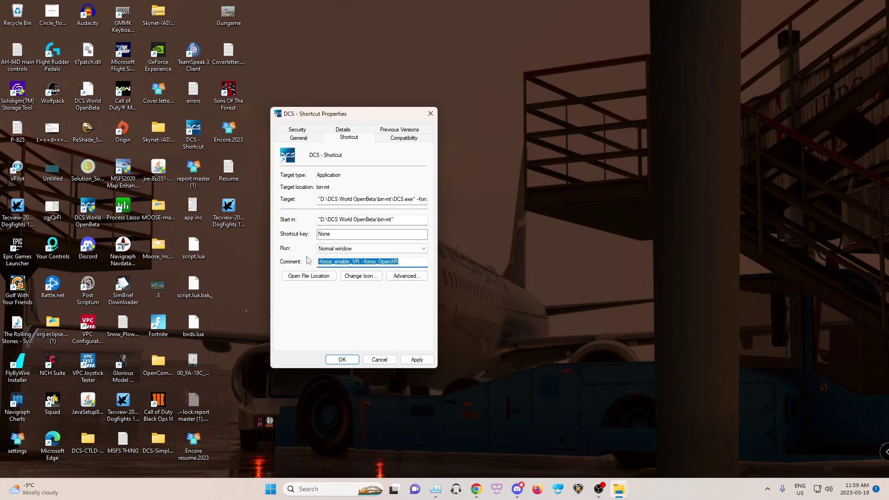
{"action": "left_click", "coordinate": [416, 360]}
{"action": "left_click", "coordinate": [334, 362]}
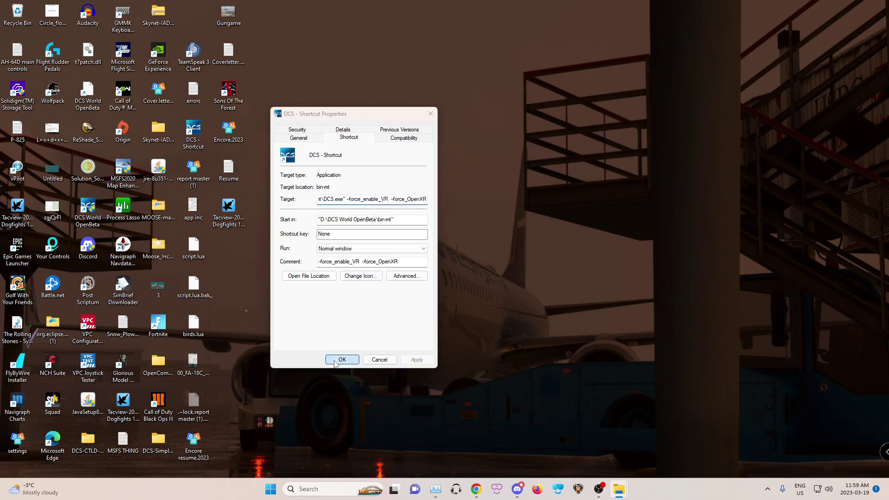